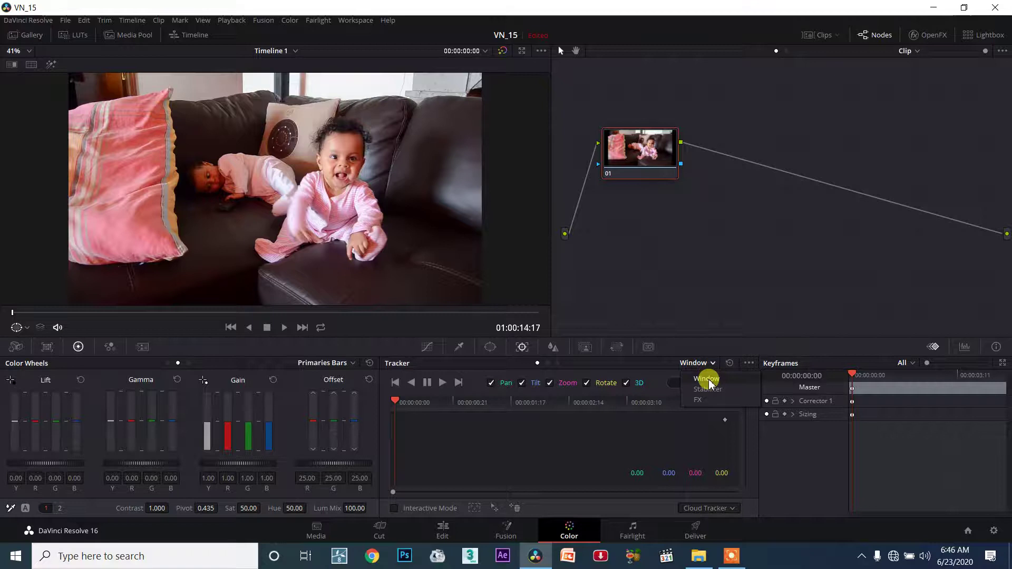
# - Set the tracker to Window mode and choose Point Tracker as the tracking method
pyautogui.click(709, 382)
pyautogui.click(713, 509)
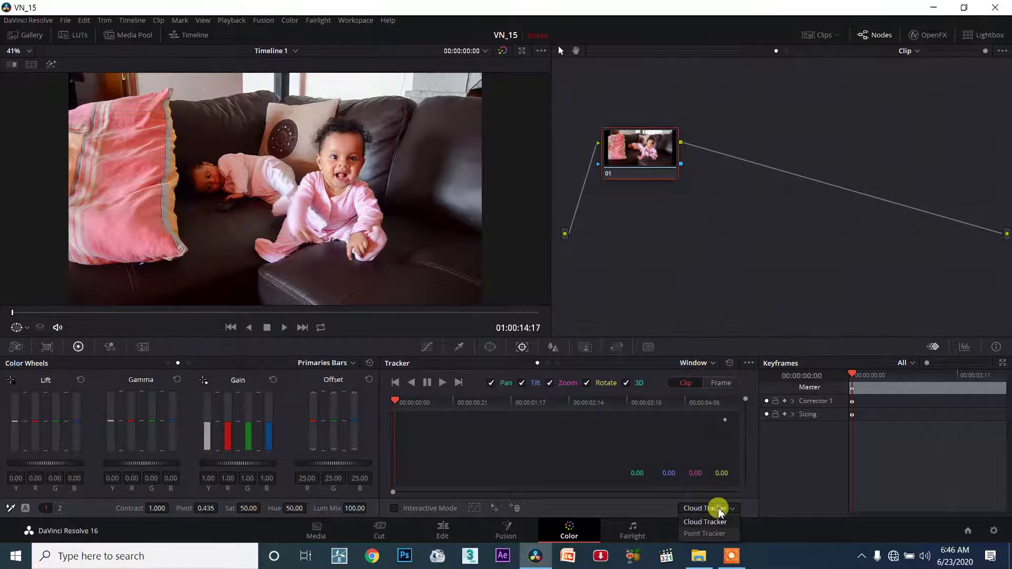
pyautogui.click(707, 533)
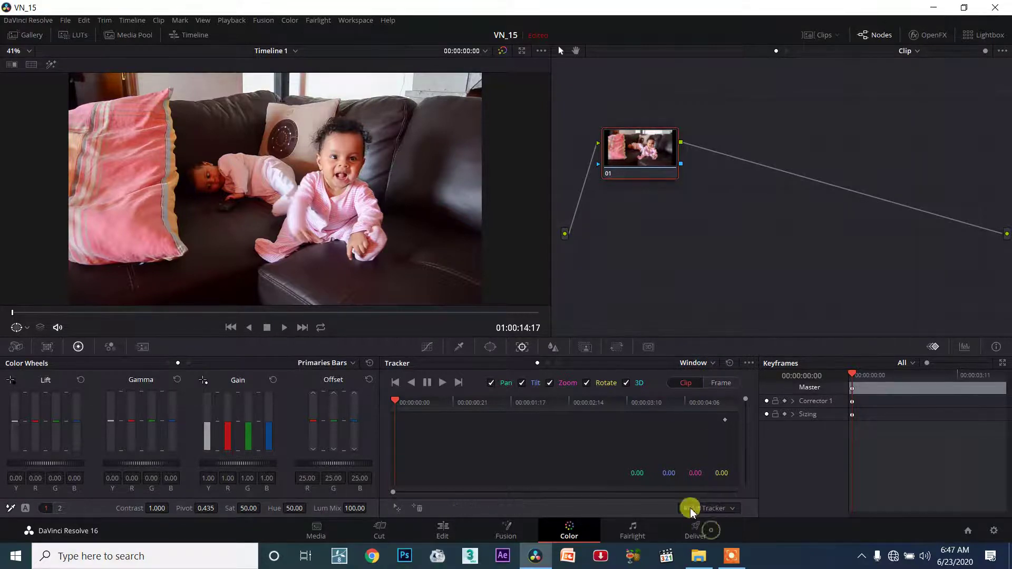
# - Add a tracking point in the Tracker and place it on the sitting baby's eye nearest the lying baby
pyautogui.click(490, 346)
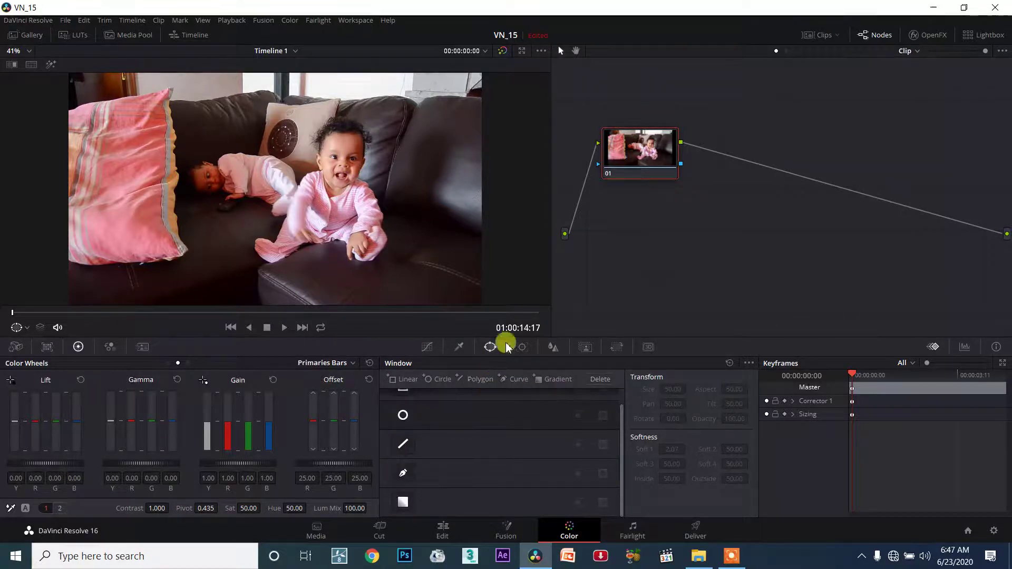
pyautogui.click(523, 348)
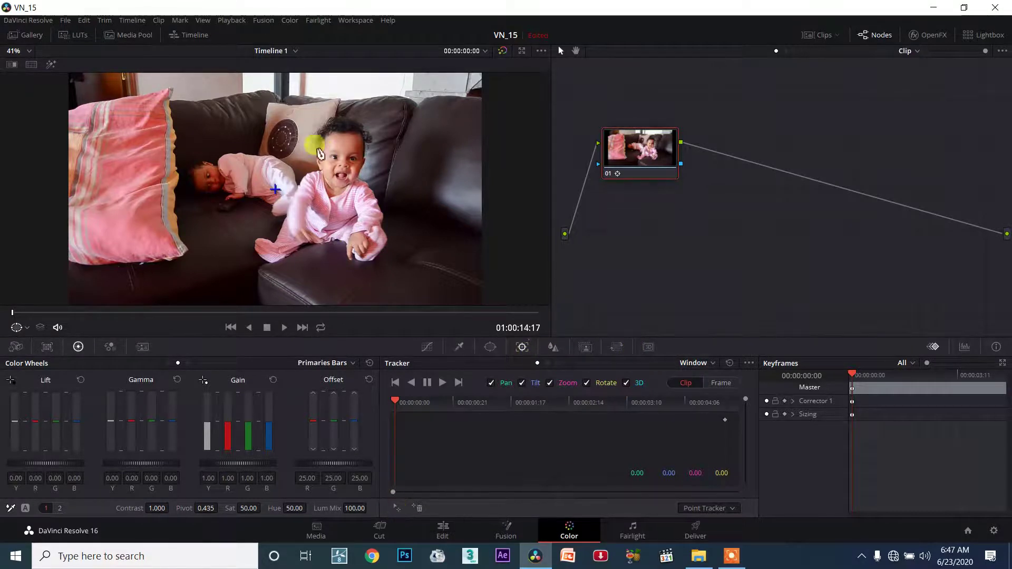
pyautogui.scroll(4, 276, 190)
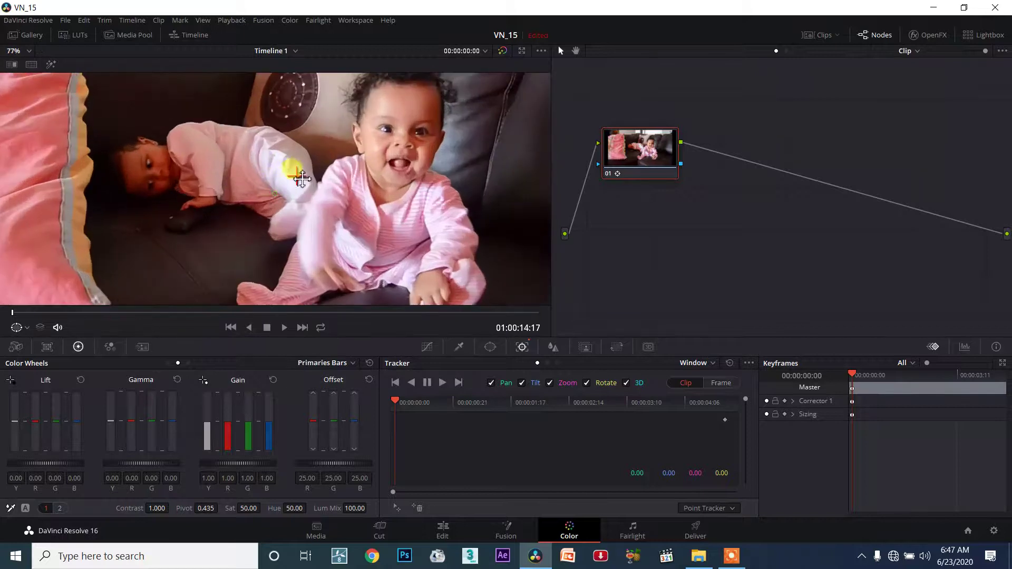
pyautogui.scroll(4, 379, 118)
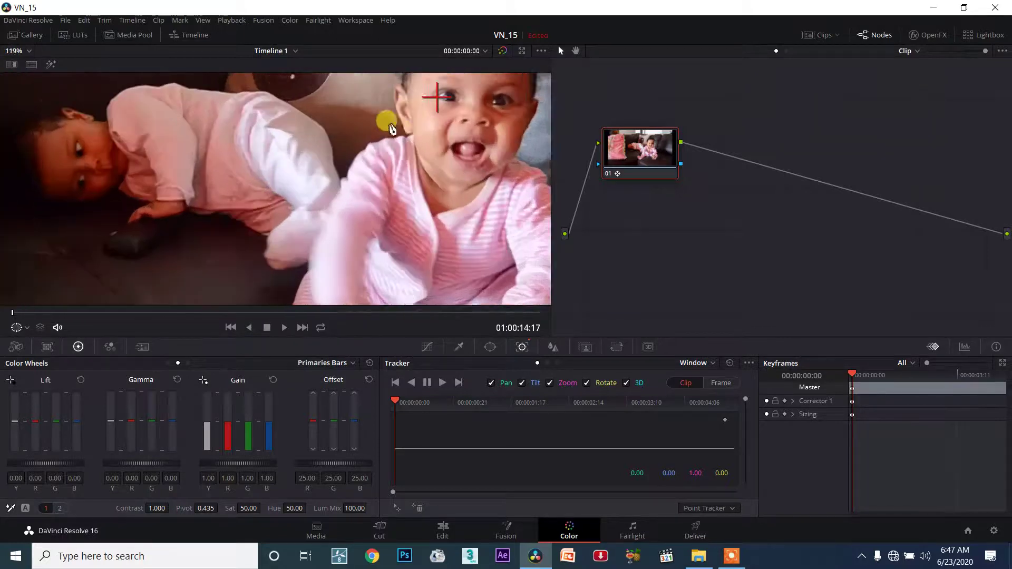
pyautogui.moveTo(446, 143); pyautogui.dragTo(362, 180)
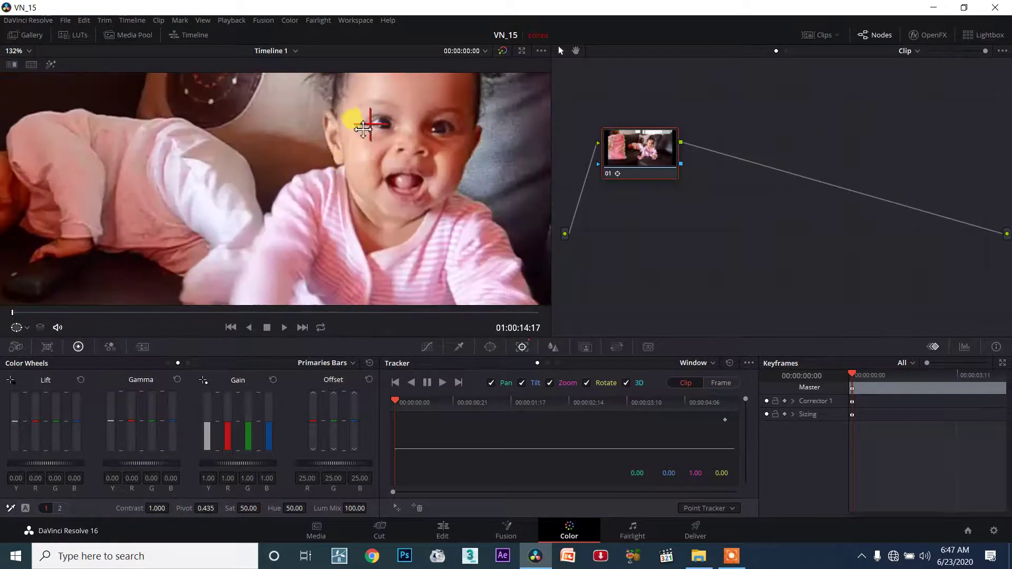
pyautogui.moveTo(381, 130); pyautogui.dragTo(379, 147)
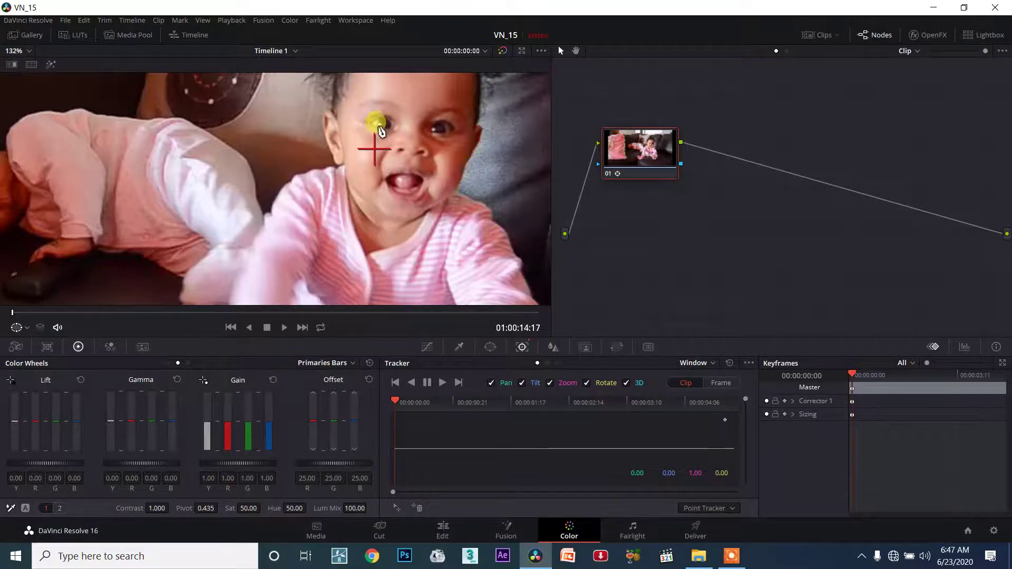
pyautogui.moveTo(377, 165); pyautogui.dragTo(386, 125)
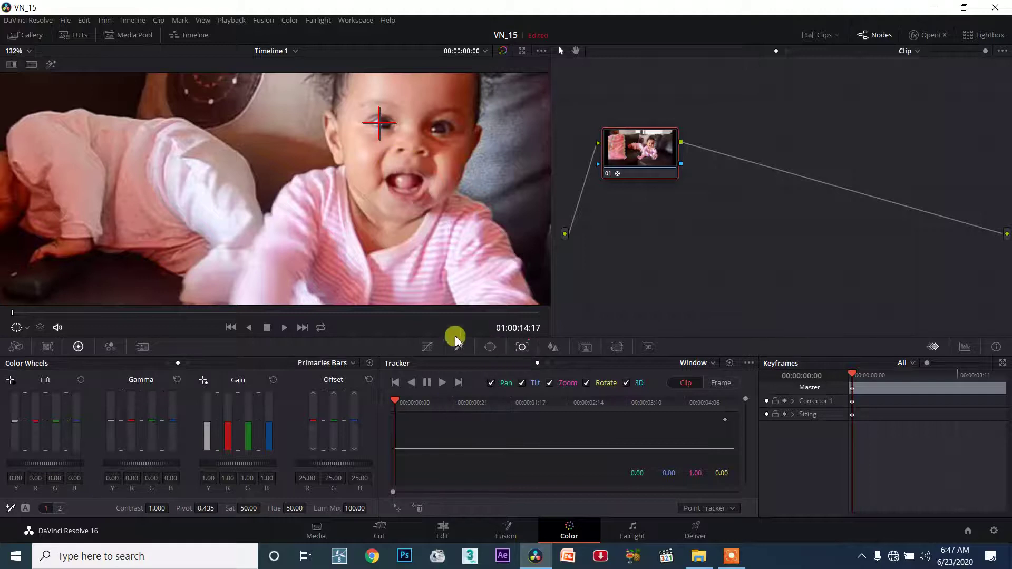
# - Add a circle window, shrink it to about size 21.5 and aspect 56, and place it on the sofa back beside the sitting baby
pyautogui.click(488, 346)
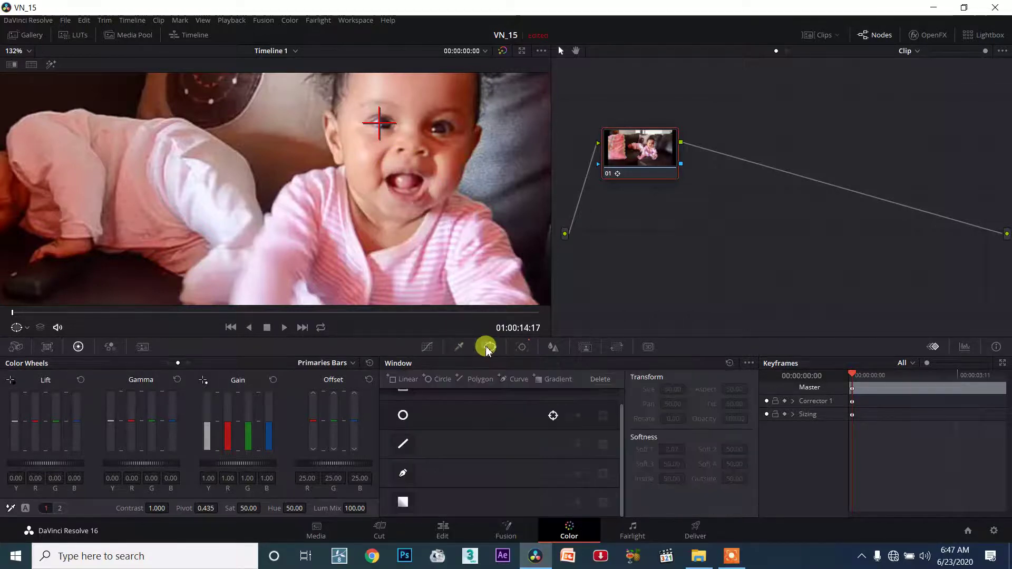
pyautogui.click(404, 415)
pyautogui.scroll(-4, 348, 221)
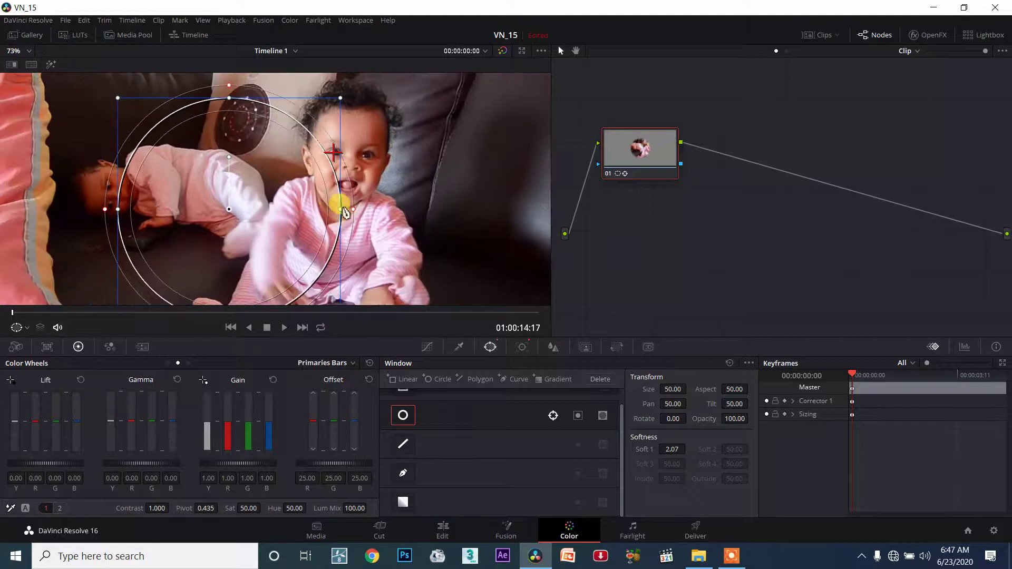
pyautogui.moveTo(343, 212); pyautogui.dragTo(301, 129)
pyautogui.moveTo(230, 101); pyautogui.dragTo(228, 158)
pyautogui.moveTo(300, 212); pyautogui.dragTo(461, 158)
pyautogui.scroll(4, 316, 142)
pyautogui.scroll(2, 348, 140)
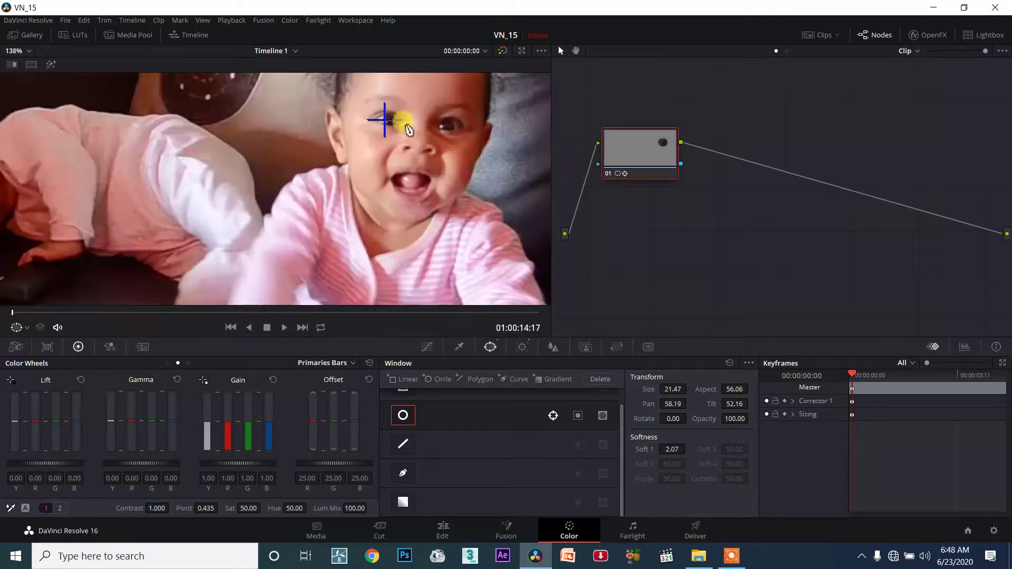
# - Move the circle window near the top edge of the sofa back and track it forward through the clip
pyautogui.click(522, 348)
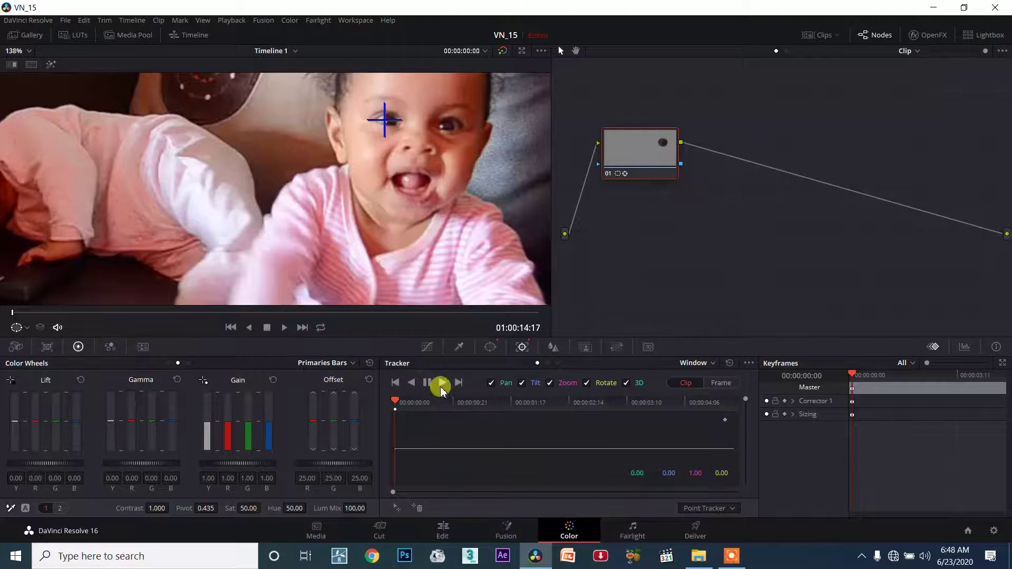
pyautogui.scroll(-10, 226, 226)
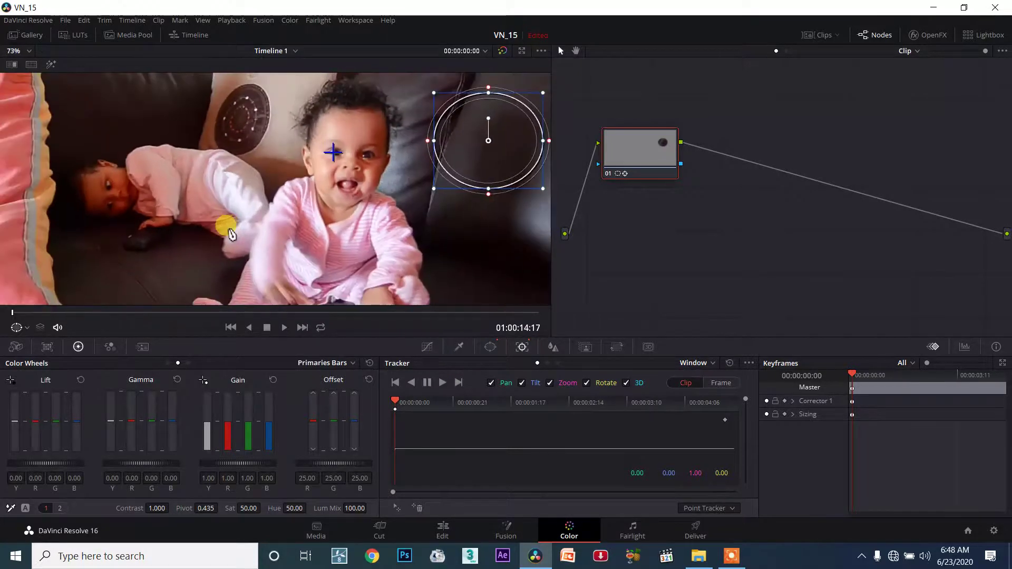
pyautogui.scroll(-2, 231, 234)
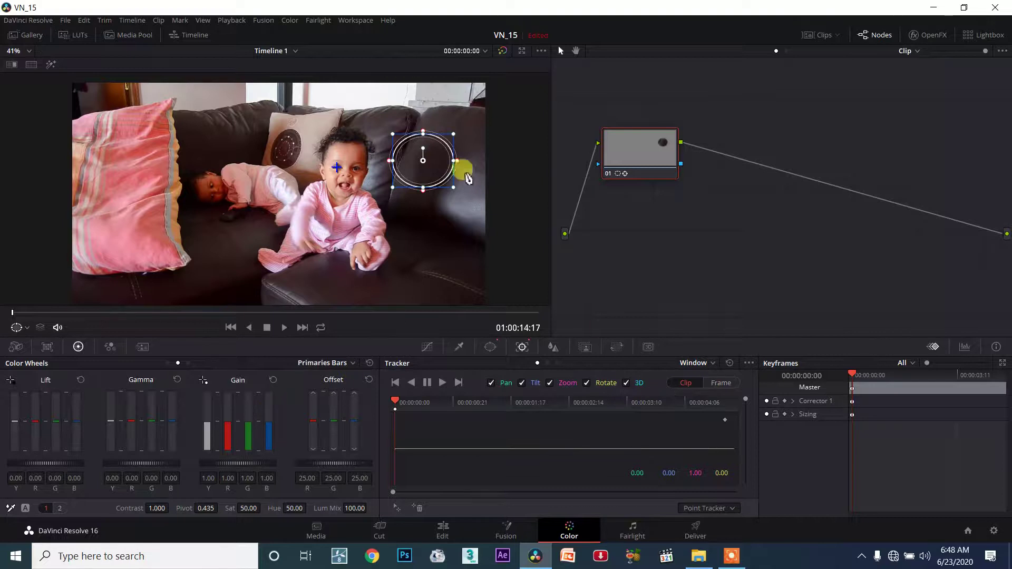
pyautogui.moveTo(430, 177); pyautogui.dragTo(447, 153)
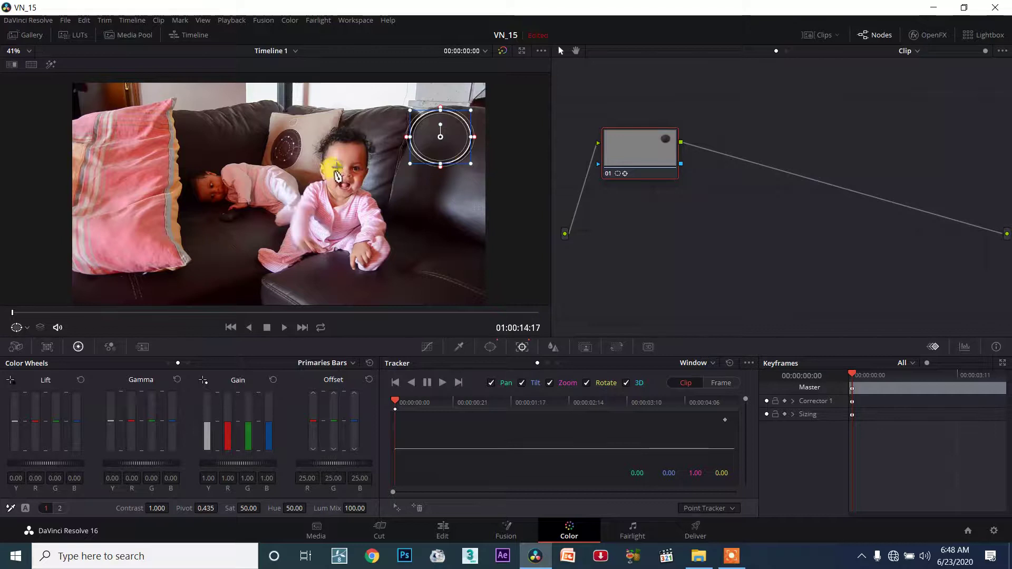
pyautogui.click(440, 137)
pyautogui.moveTo(448, 149); pyautogui.dragTo(453, 160)
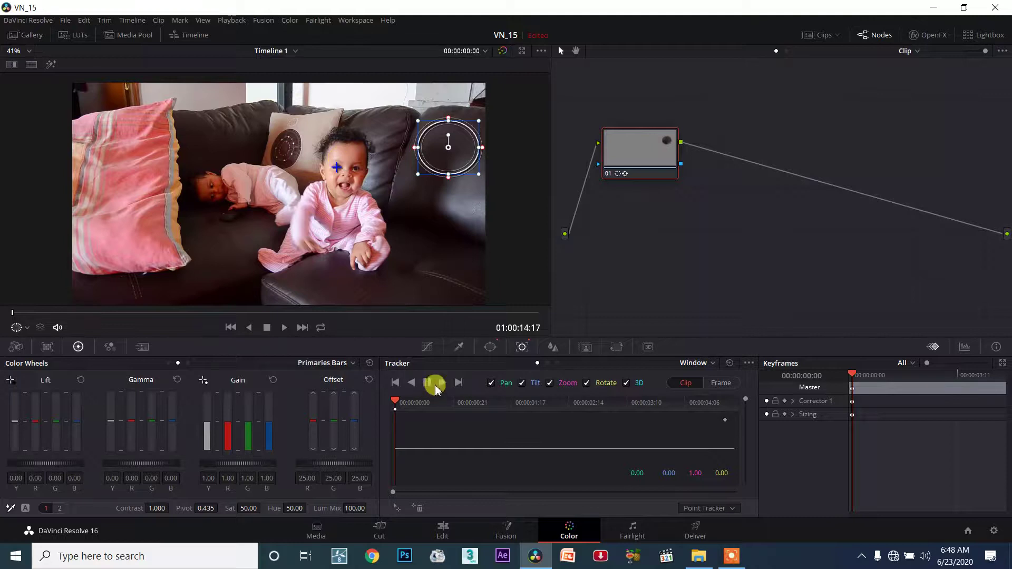
pyautogui.click(441, 383)
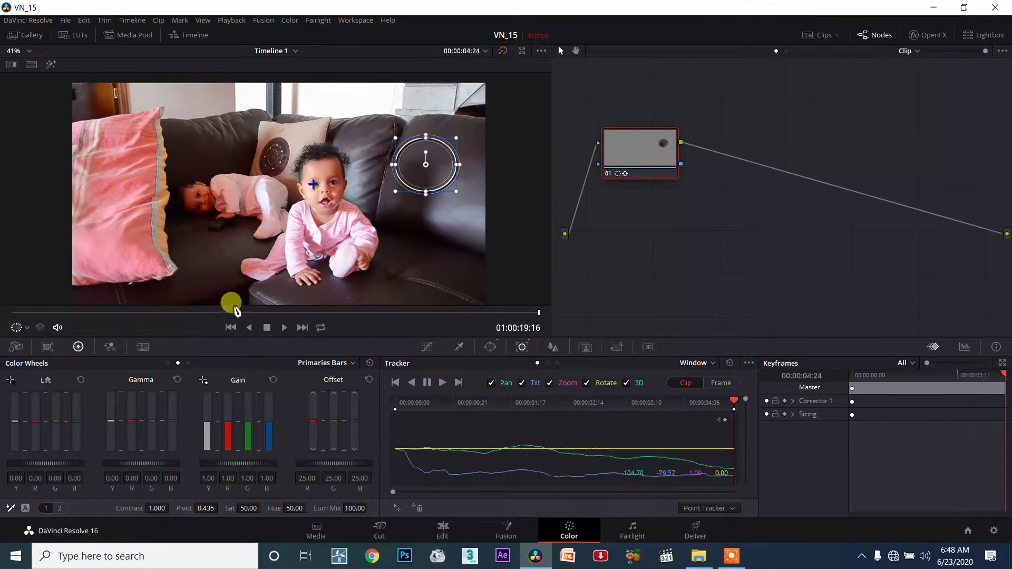
# - Move the circle window just above the sitting baby's head at the clip's first frame and play back the tracking
pyautogui.moveTo(233, 312); pyautogui.dragTo(4, 308)
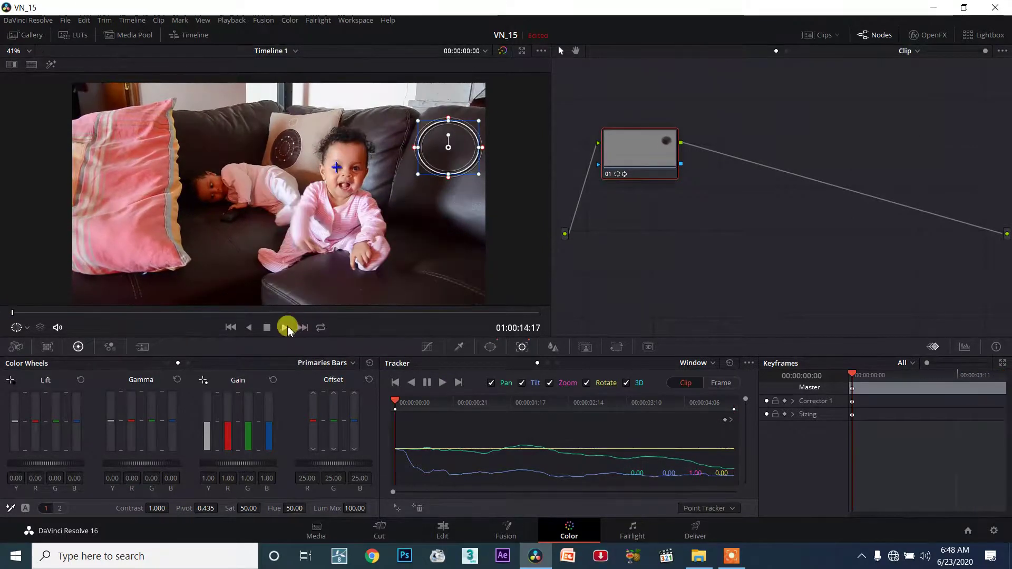
pyautogui.moveTo(446, 153); pyautogui.dragTo(349, 141)
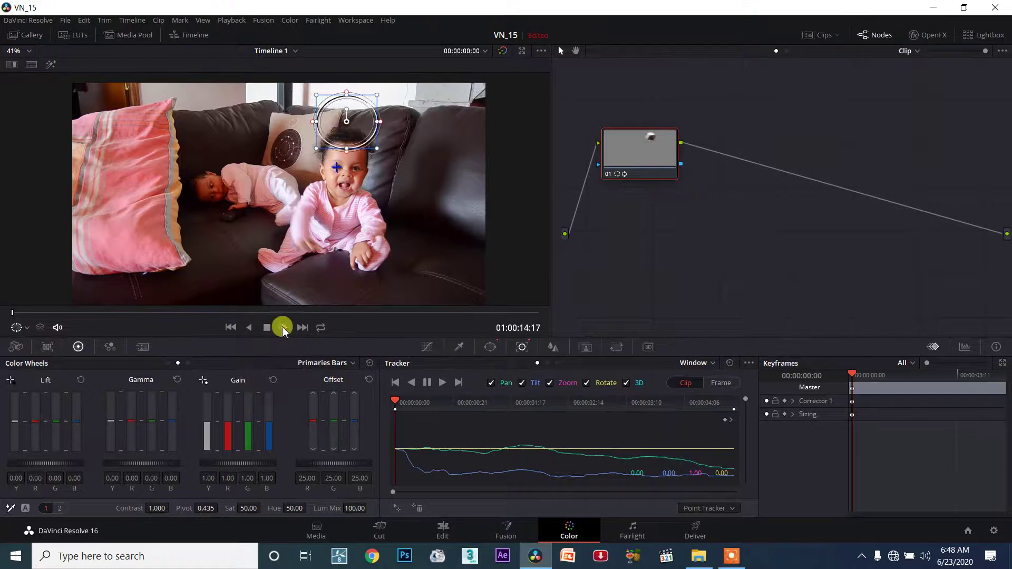
pyautogui.click(283, 328)
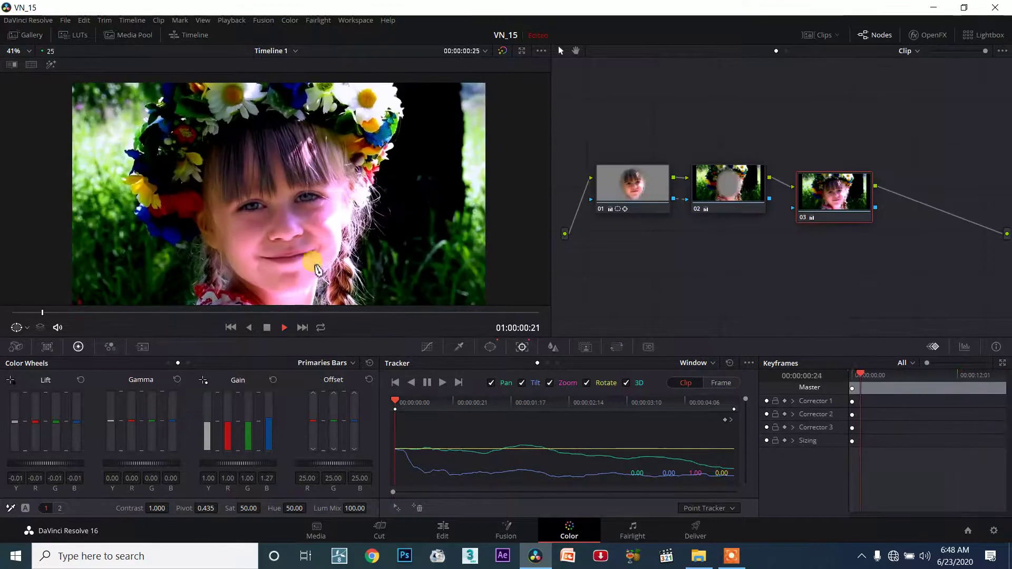
pyautogui.click(267, 327)
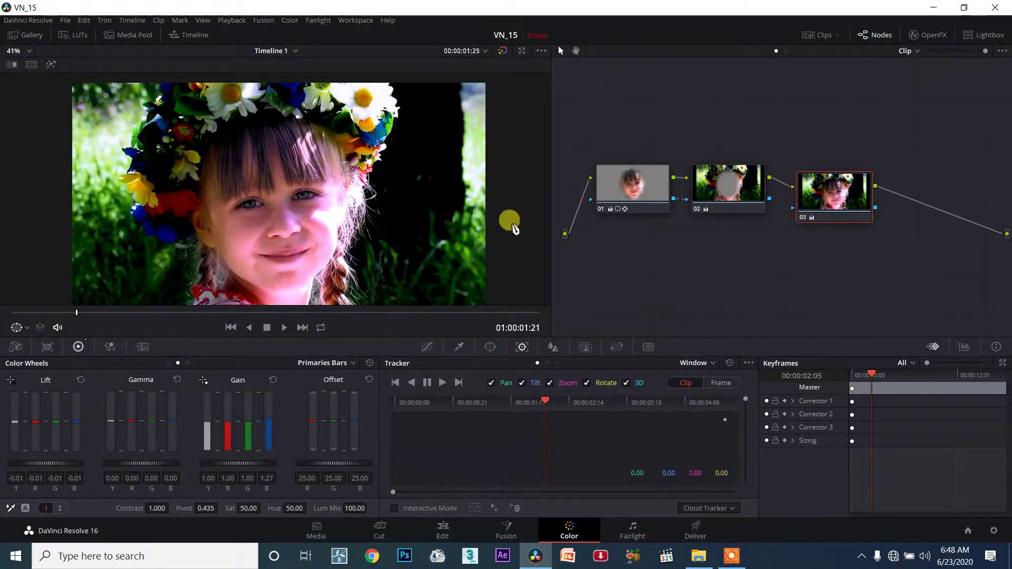
# - Switch back to clip 02, the shot of the babies on the sofa, using the clip thumbnails
pyautogui.click(818, 35)
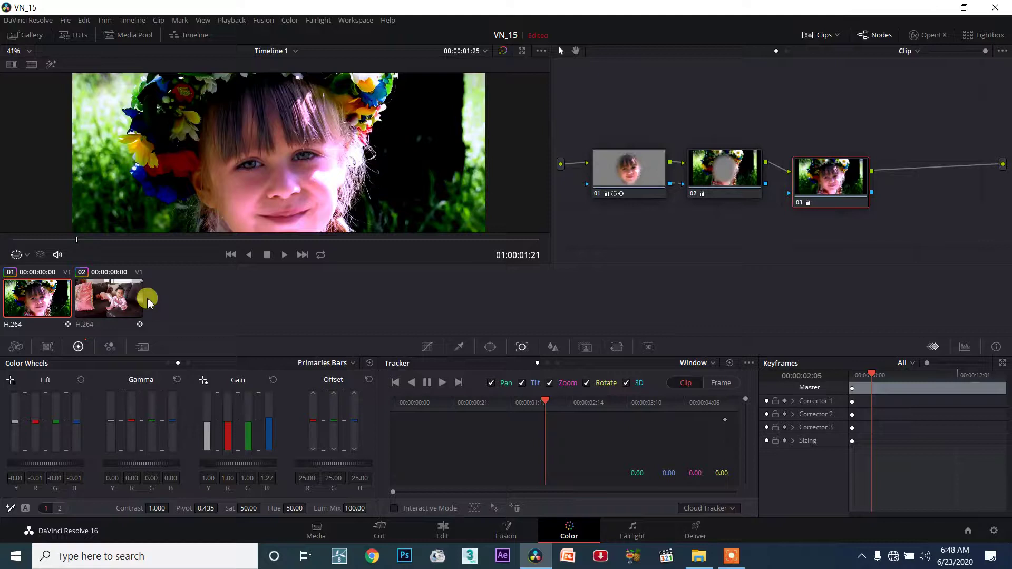
pyautogui.click(127, 298)
pyautogui.click(811, 35)
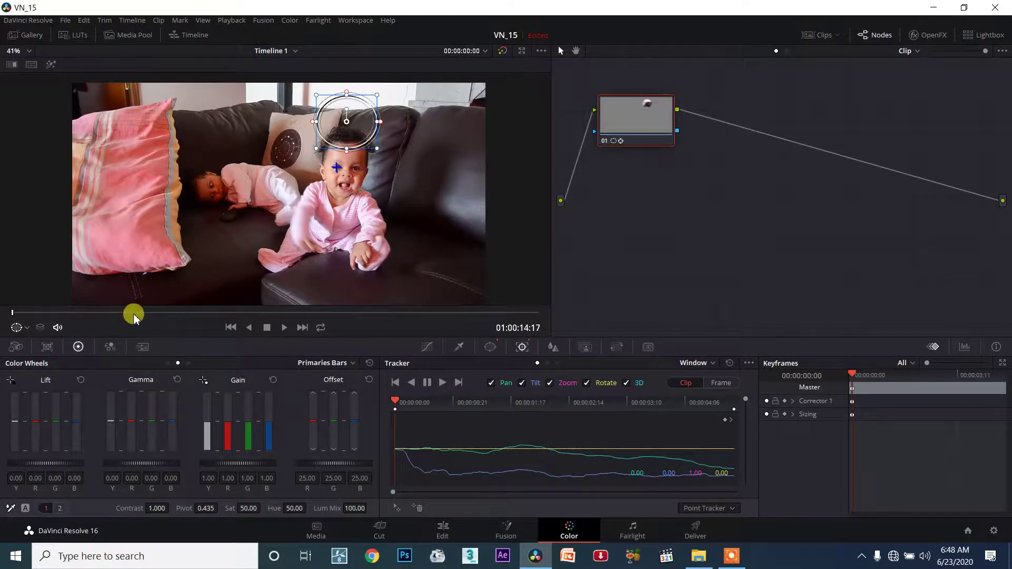
# - Loop playback of the tracked clip and widen the circle window to an aspect of about 87
pyautogui.click(320, 328)
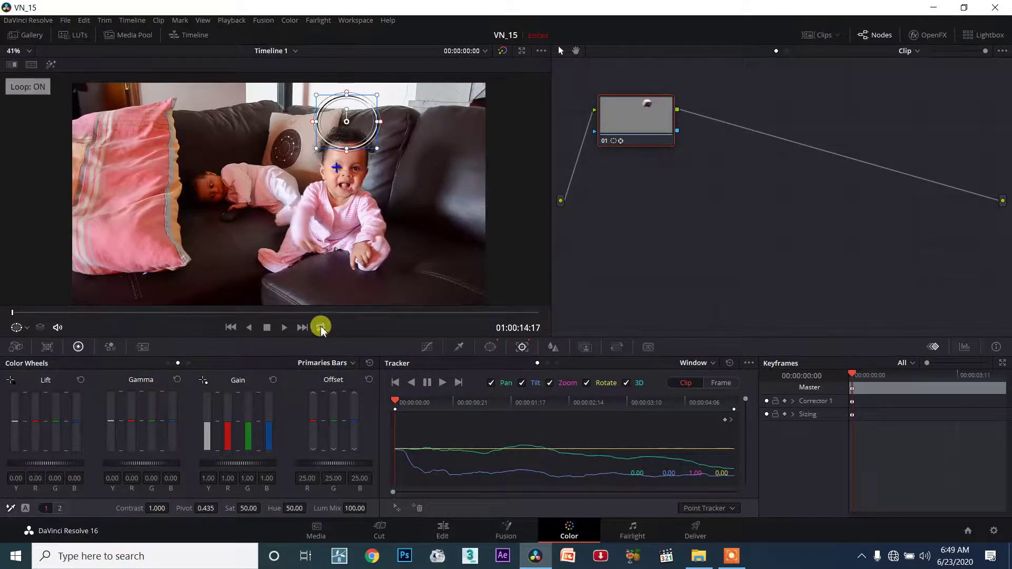
pyautogui.click(284, 328)
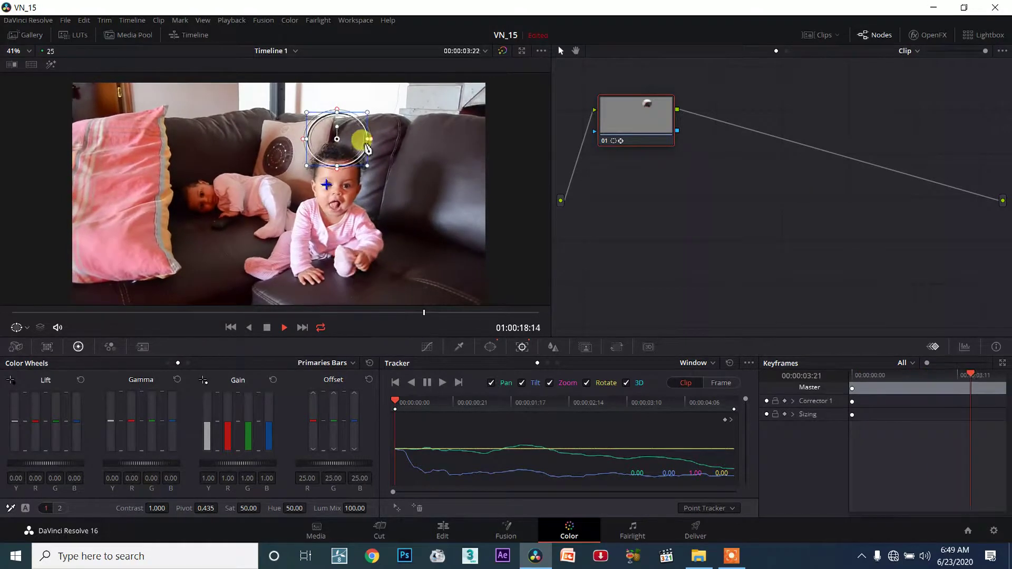
pyautogui.click(267, 327)
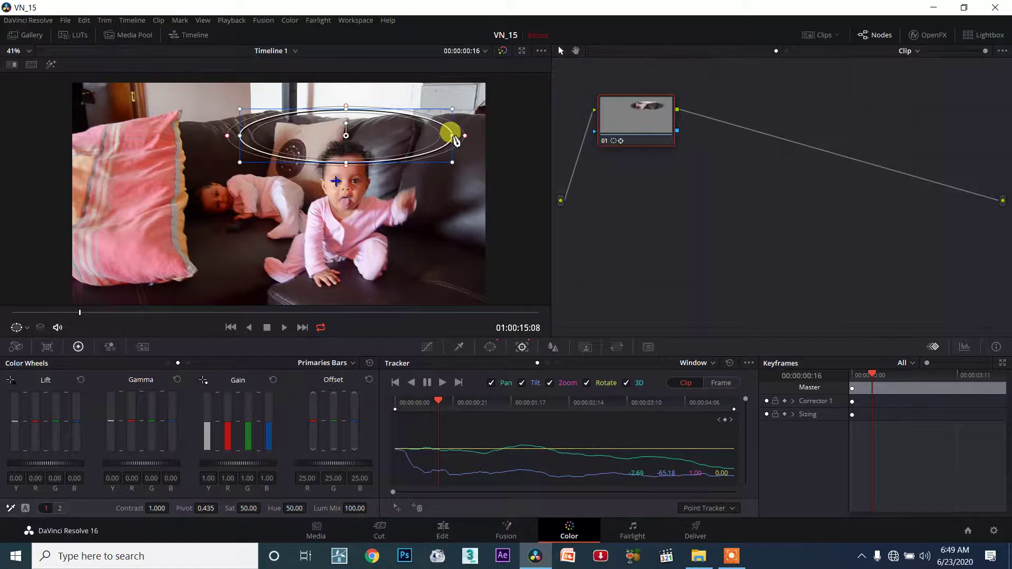
pyautogui.click(283, 328)
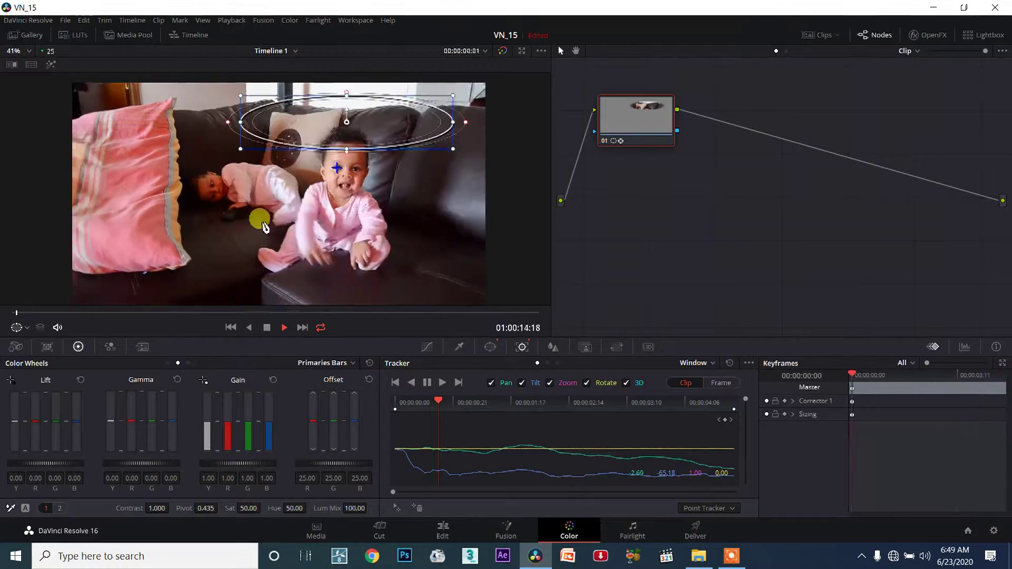
pyautogui.click(267, 329)
# - Add a square window over the pillow and lying baby at about pan 44 and tilt 49, and play back the clip
pyautogui.click(477, 347)
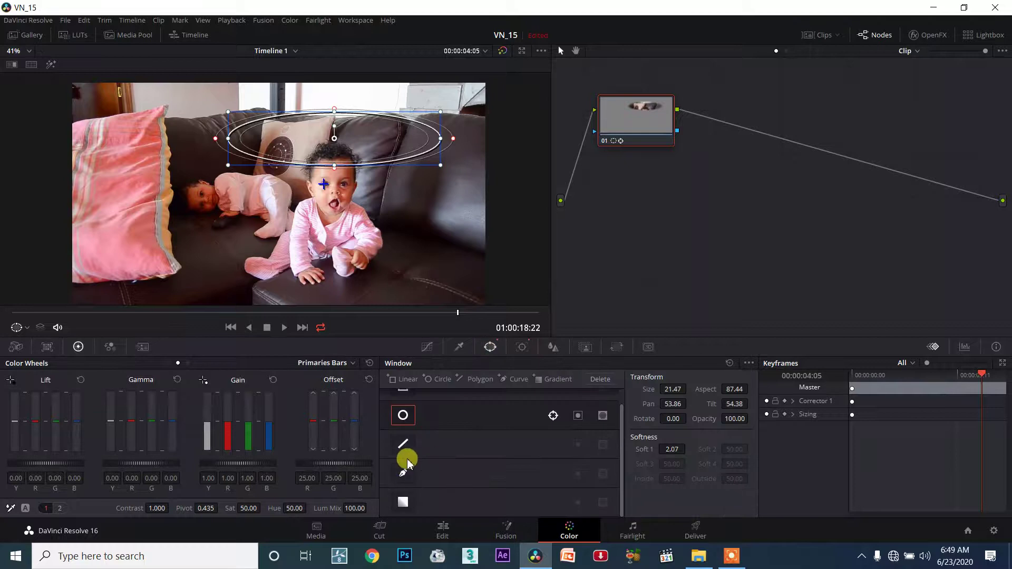
pyautogui.scroll(1, 407, 463)
pyautogui.click(402, 405)
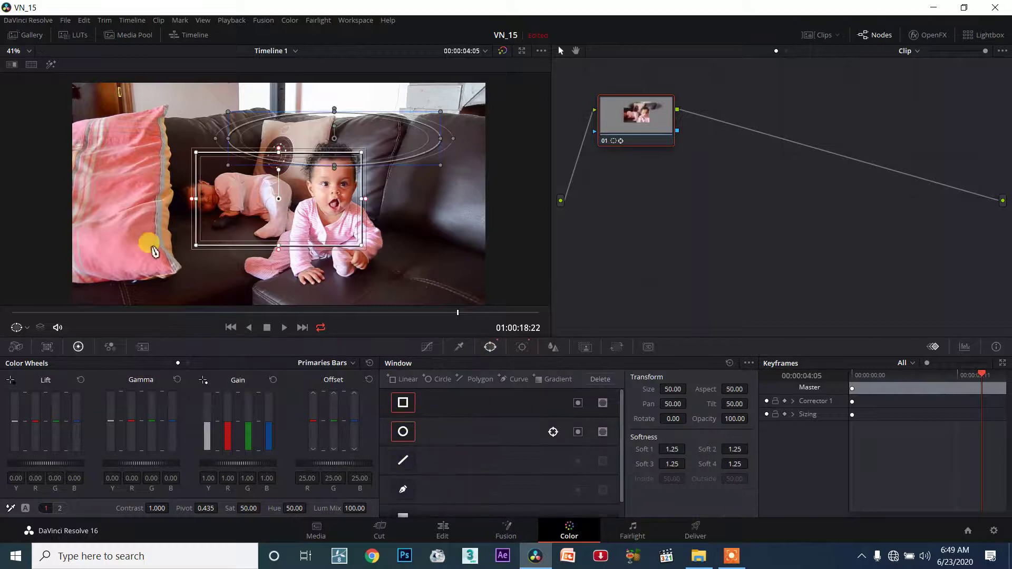
pyautogui.moveTo(267, 226); pyautogui.dragTo(185, 253)
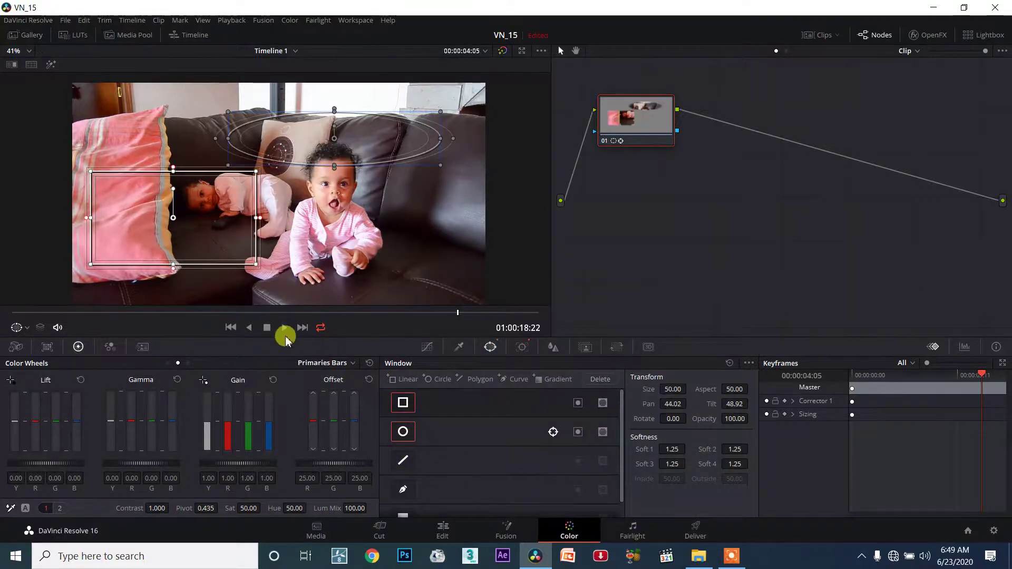
pyautogui.click(283, 328)
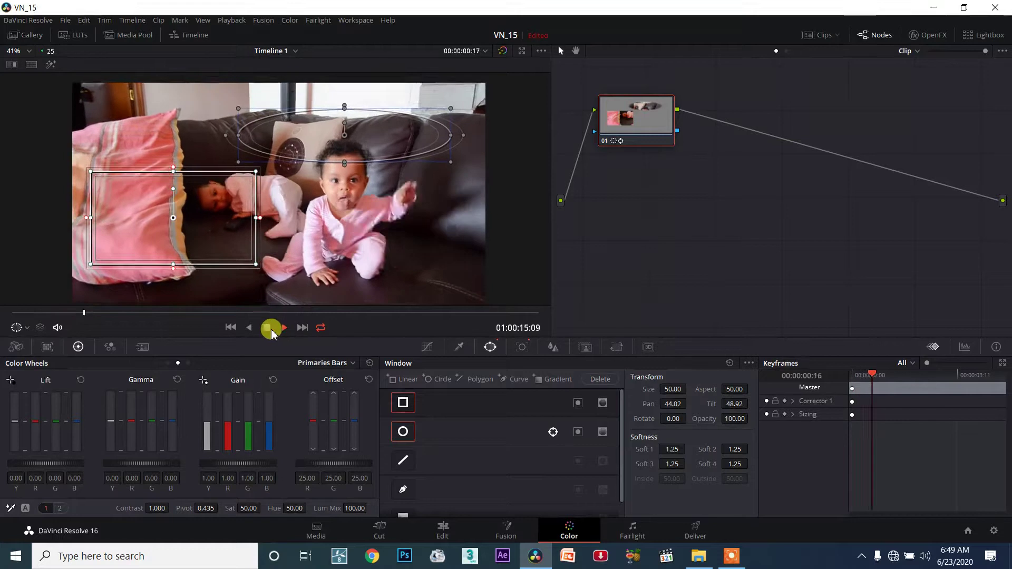
pyautogui.click(267, 328)
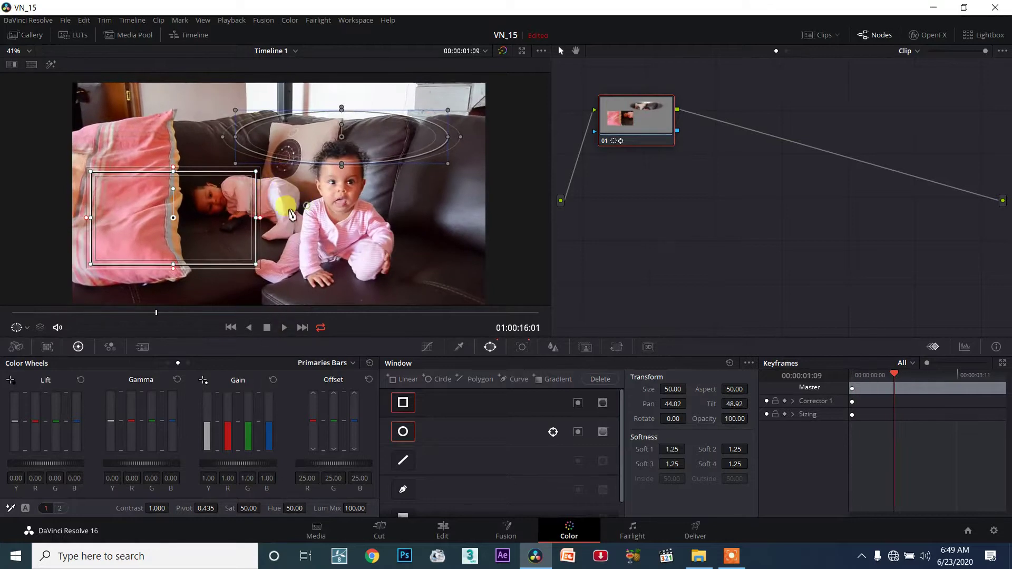
# - Reposition the square window lower on the striped pillow, at about pan 43.9 and tilt 48
pyautogui.moveTo(208, 232); pyautogui.dragTo(192, 250)
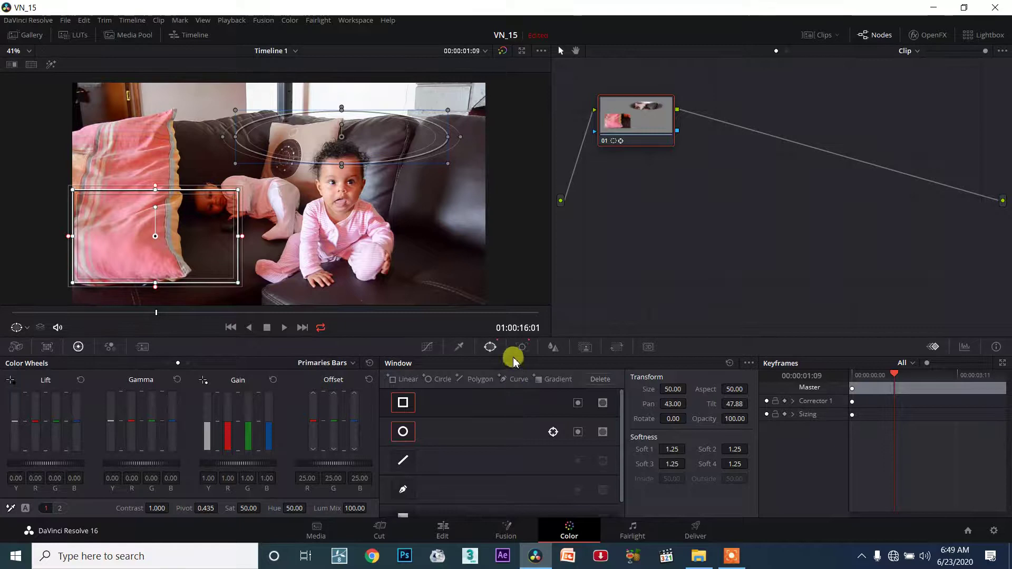
pyautogui.moveTo(199, 227); pyautogui.dragTo(214, 226)
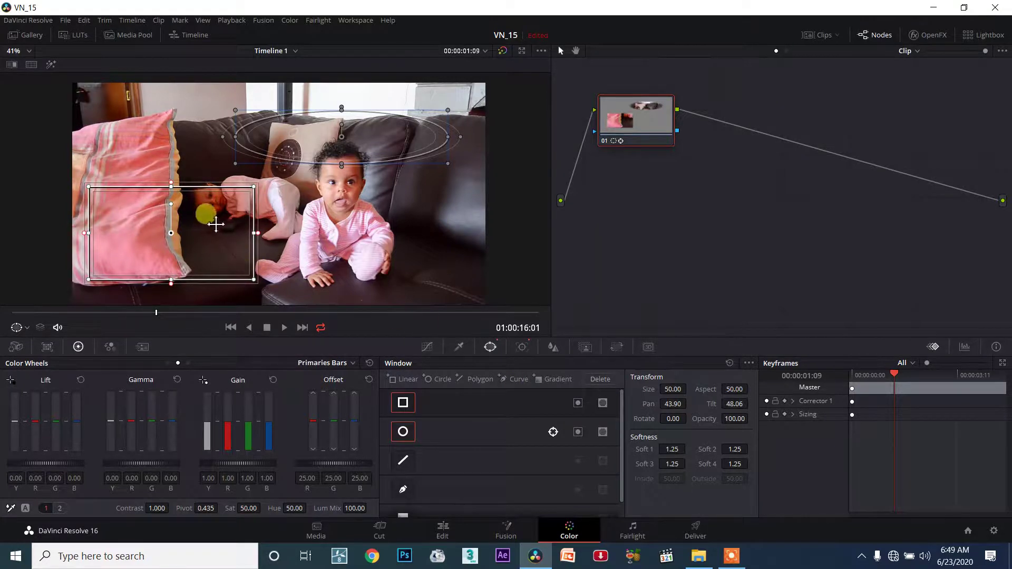
# - Nudge the square window to about pan 44.9, and undo back until only the circle window remains
pyautogui.moveTo(234, 240); pyautogui.dragTo(249, 241)
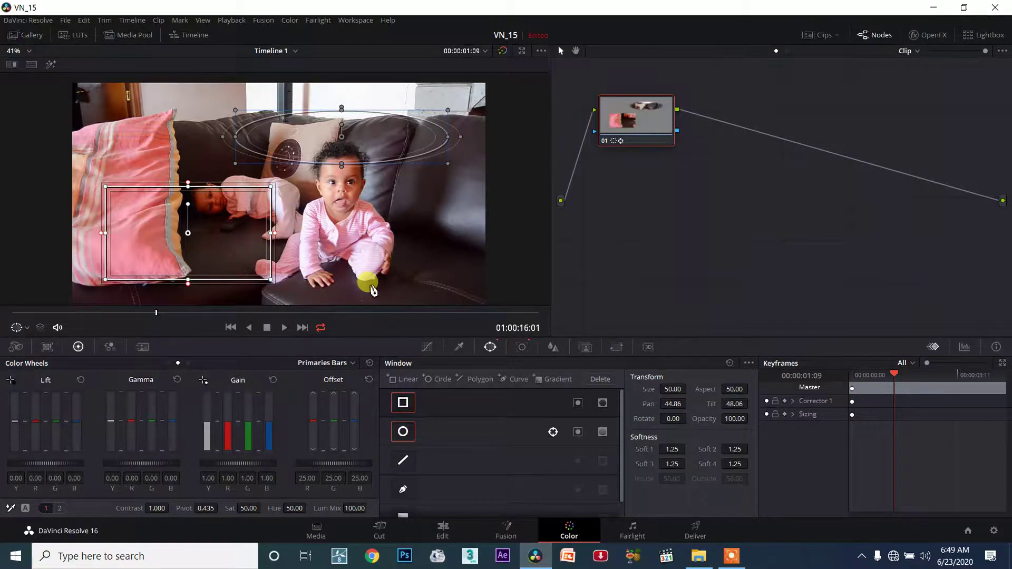
pyautogui.hotkey('ctrl', 'z')
pyautogui.hotkey('ctrl', 'z')
pyautogui.hotkey('ctrl', 'z')
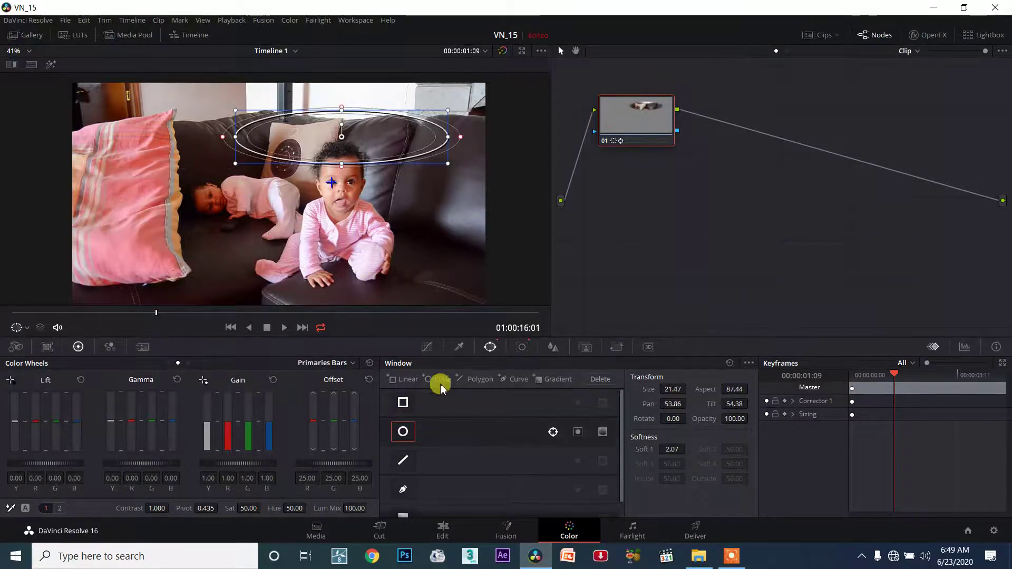
# - Clear the circle window's existing tracking data and place a new tracking point on the sitting baby's face at frame 01:09
pyautogui.click(522, 347)
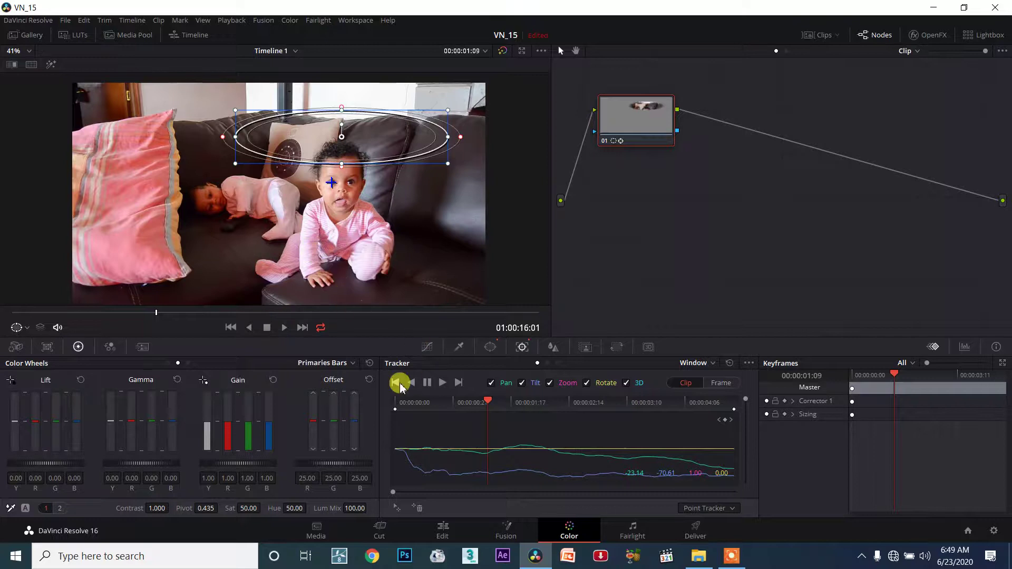
pyautogui.click(730, 364)
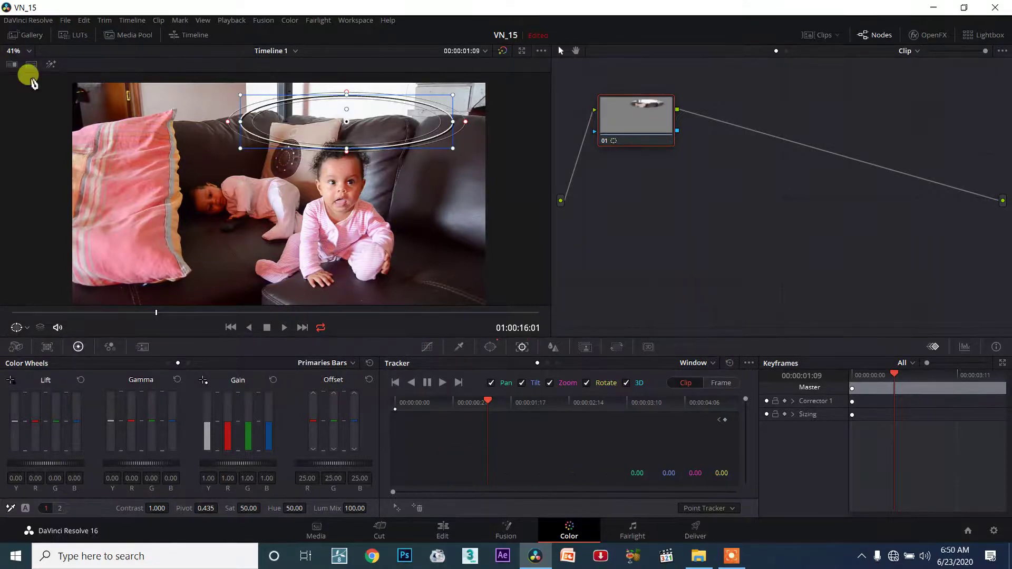
pyautogui.click(447, 384)
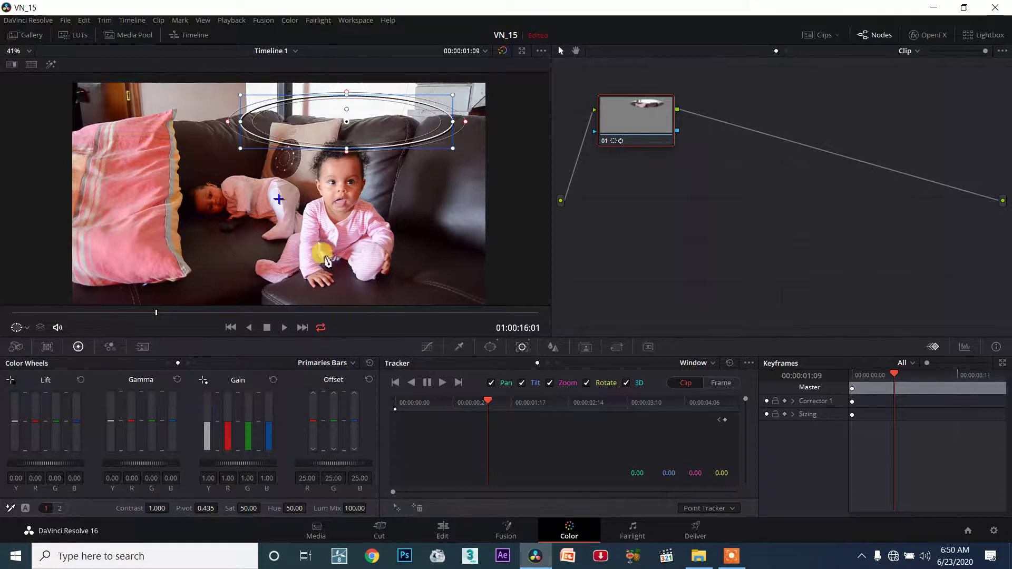
pyautogui.moveTo(275, 203); pyautogui.dragTo(321, 220)
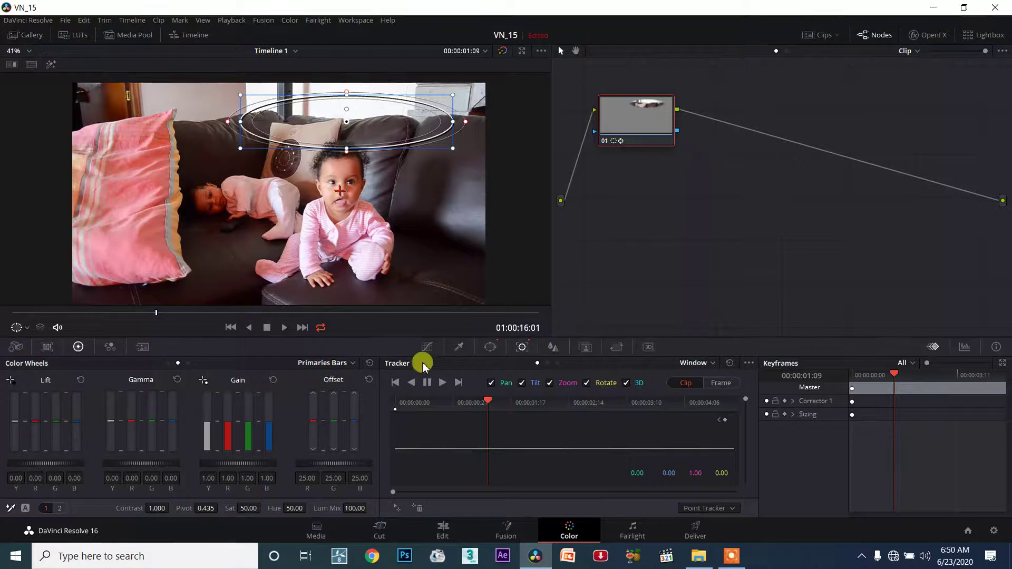
# - Track the face point forward and in reverse through the whole clip, and play back the tracked circle window
pyautogui.click(441, 380)
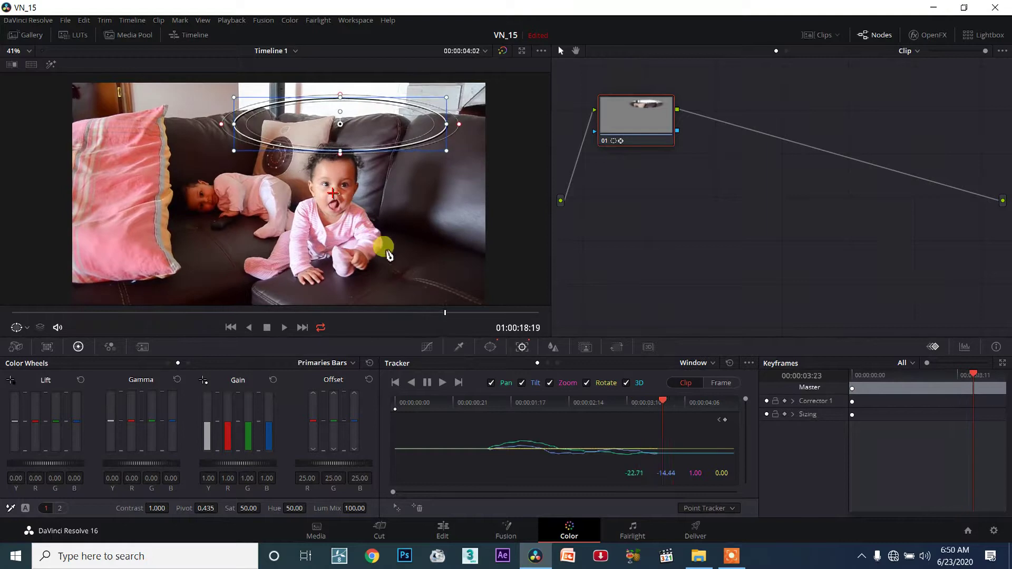
pyautogui.click(412, 383)
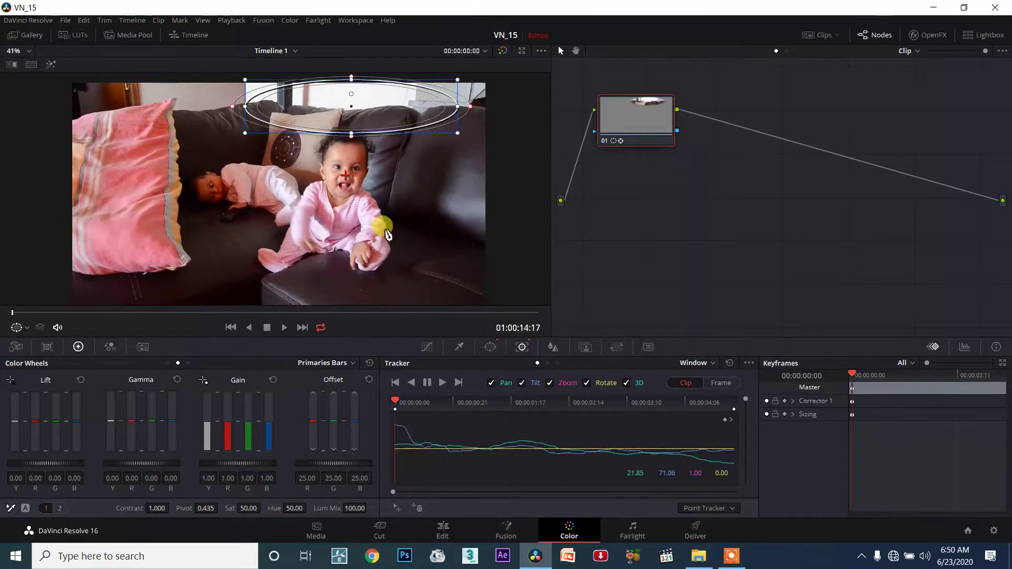
pyautogui.click(320, 327)
pyautogui.click(285, 327)
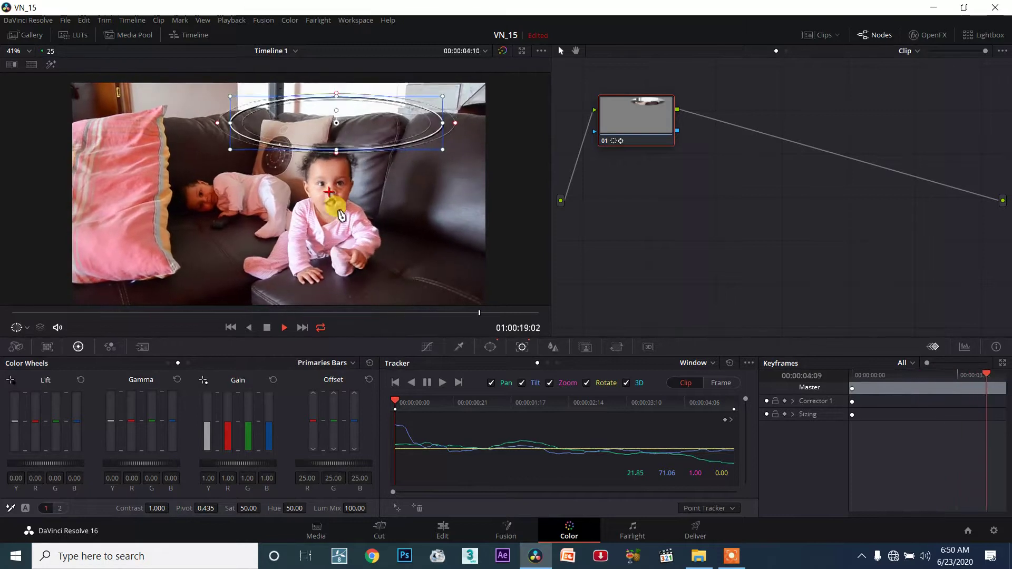
pyautogui.click(267, 327)
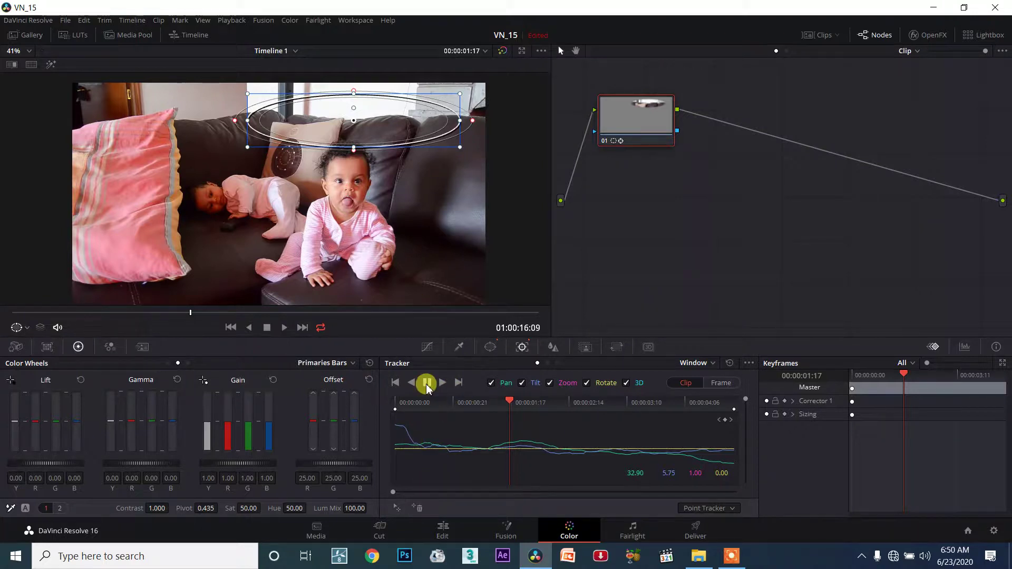
# - Add another tracking point on the sitting baby's mouth at frame 01:17, and play the clip from its start
pyautogui.click(396, 508)
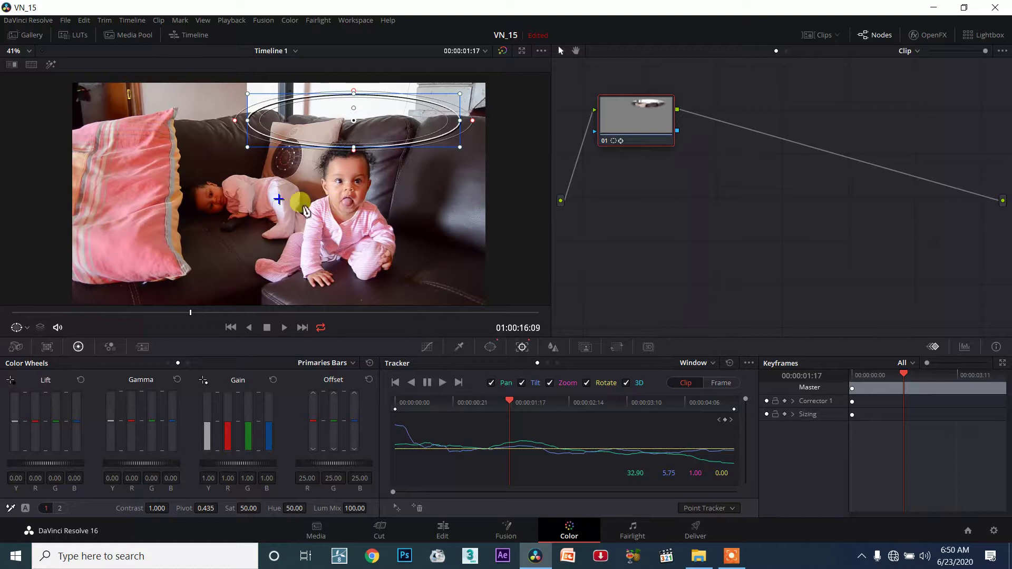
pyautogui.moveTo(323, 212); pyautogui.dragTo(347, 216)
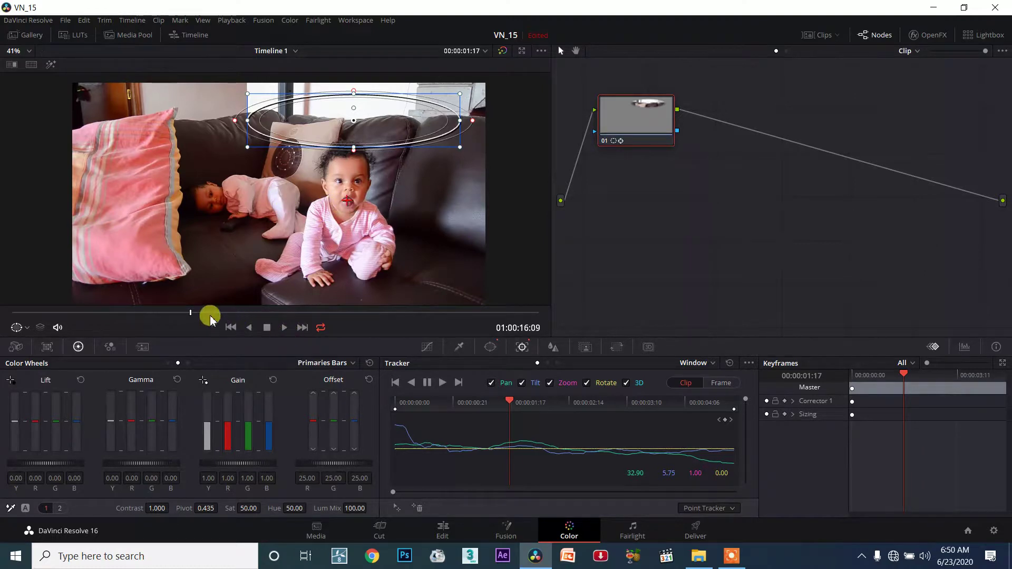
pyautogui.click(8, 313)
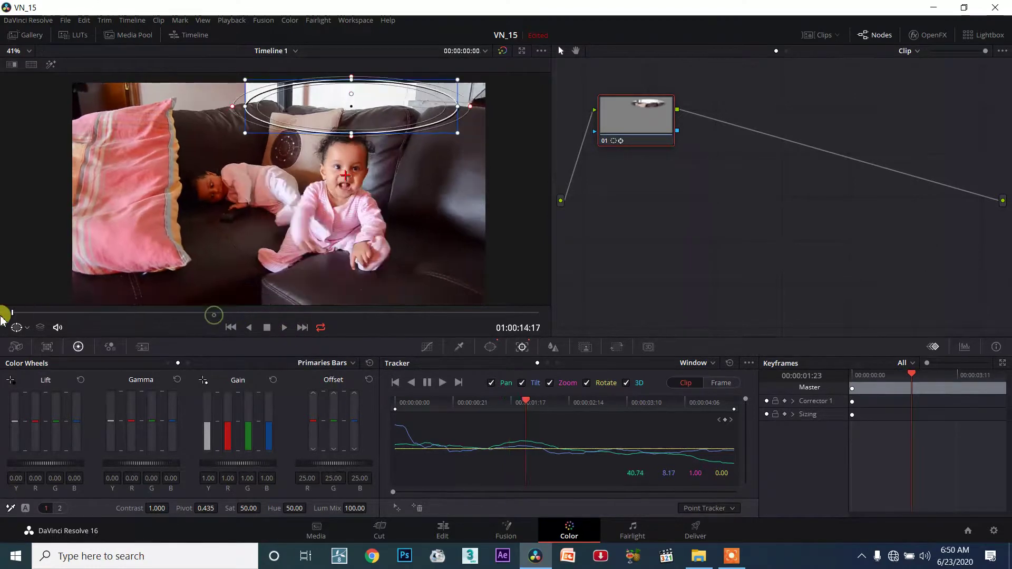
pyautogui.click(285, 327)
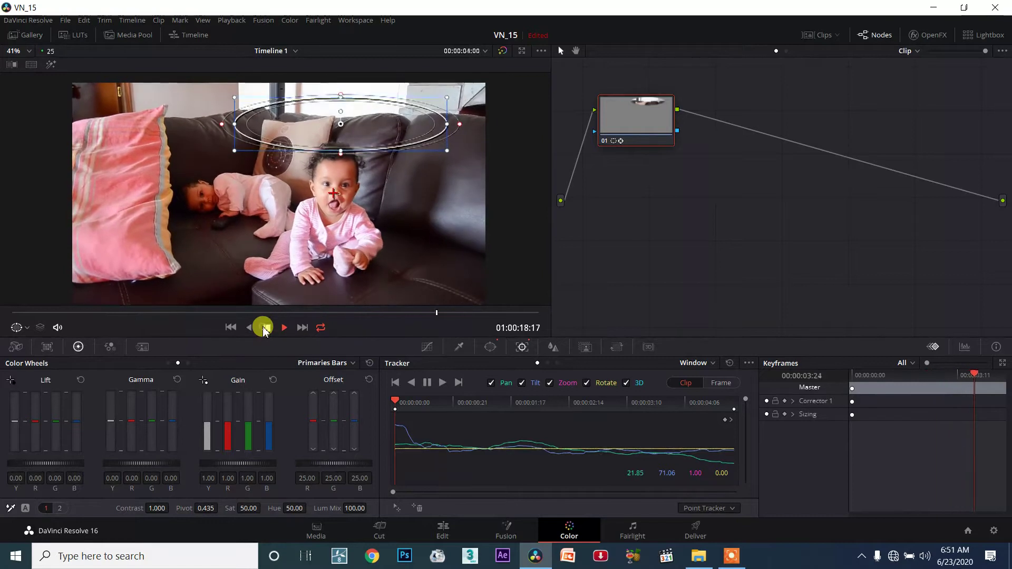
pyautogui.click(263, 328)
# - Clear the tracking data again, place a new tracking point on the sitting baby's face at the first frame, and play the clip
pyautogui.click(516, 364)
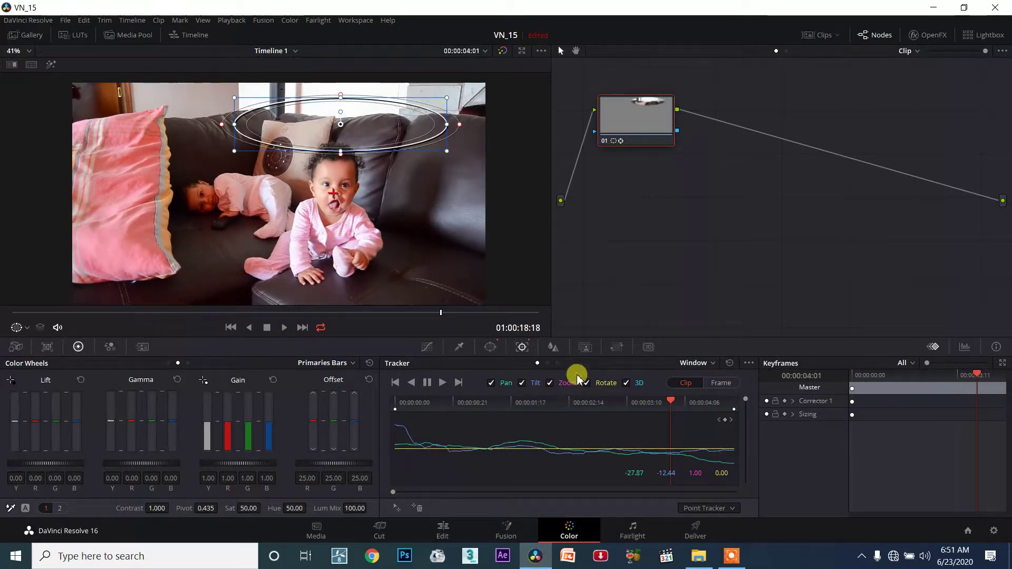
pyautogui.click(727, 363)
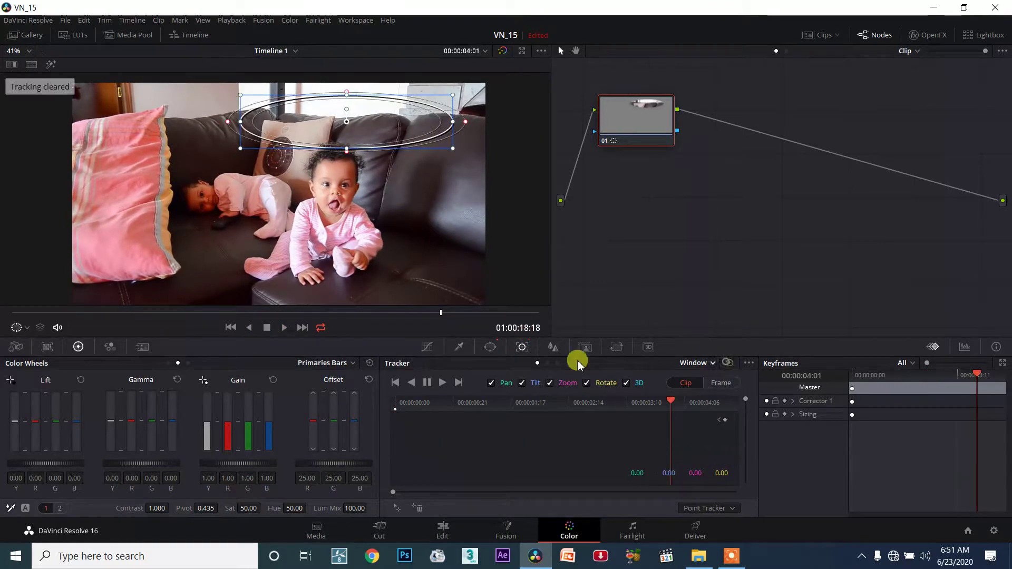
pyautogui.moveTo(333, 317); pyautogui.dragTo(2, 316)
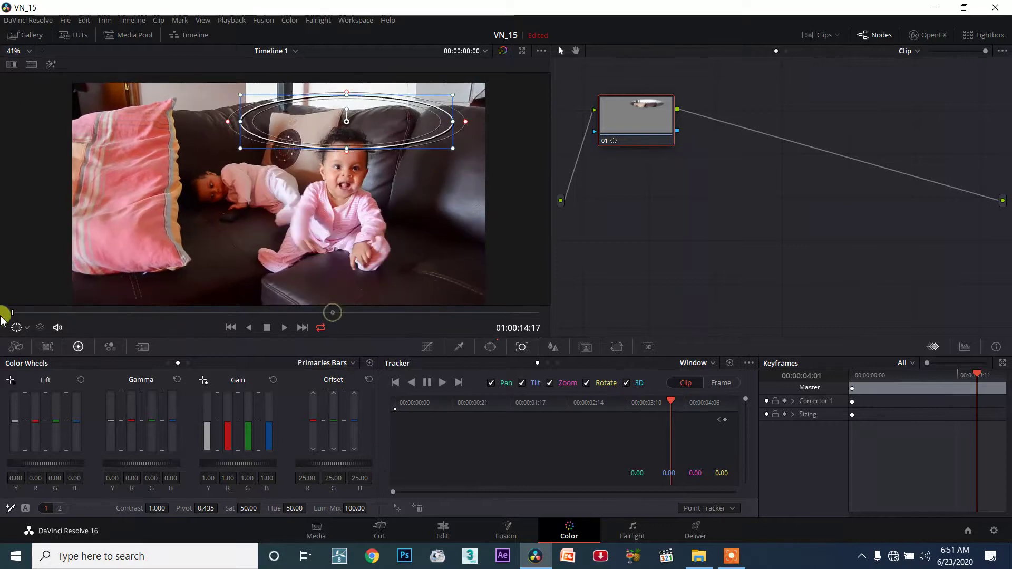
pyautogui.click(398, 509)
pyautogui.moveTo(278, 199); pyautogui.dragTo(319, 200)
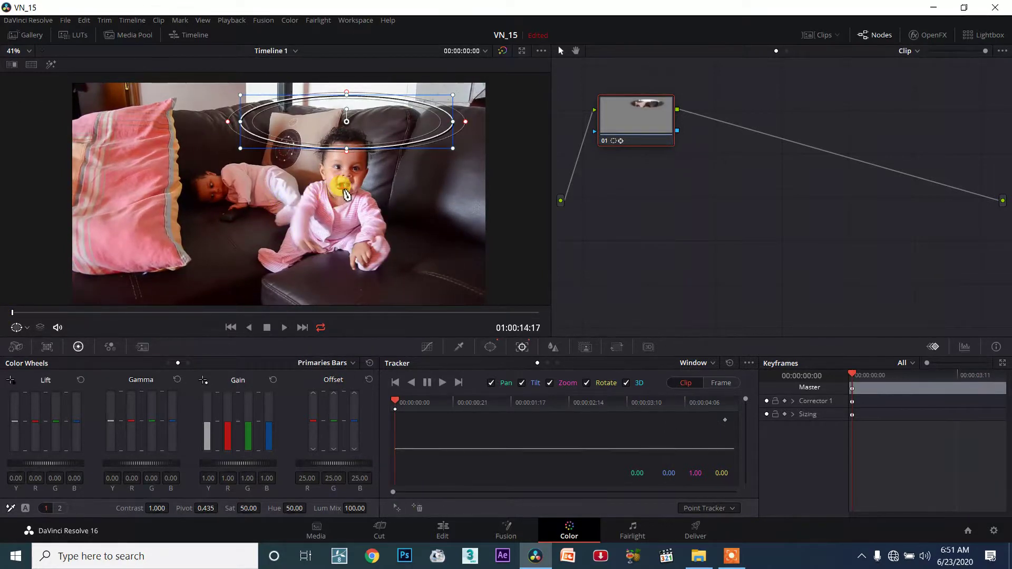
pyautogui.click(284, 328)
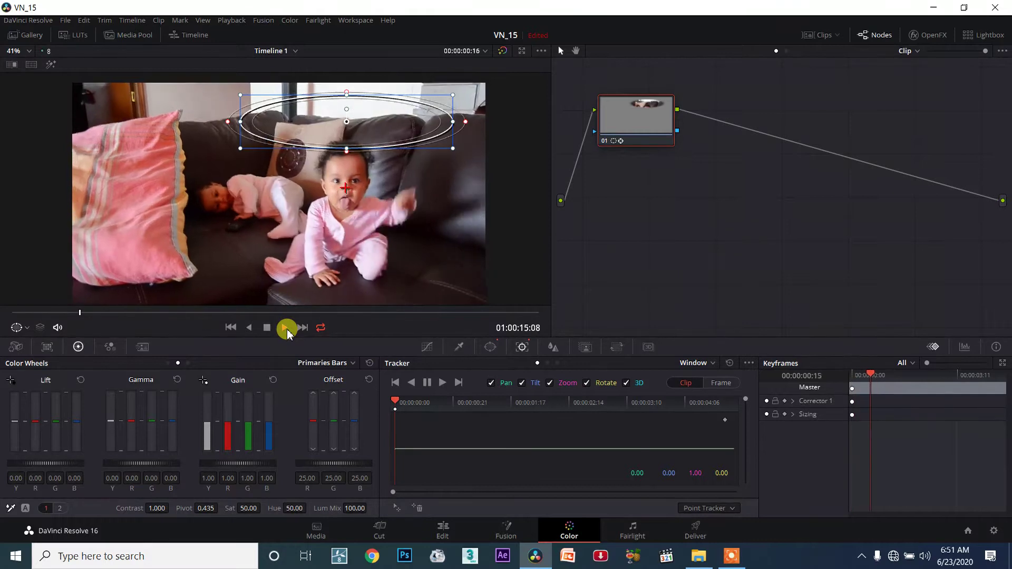